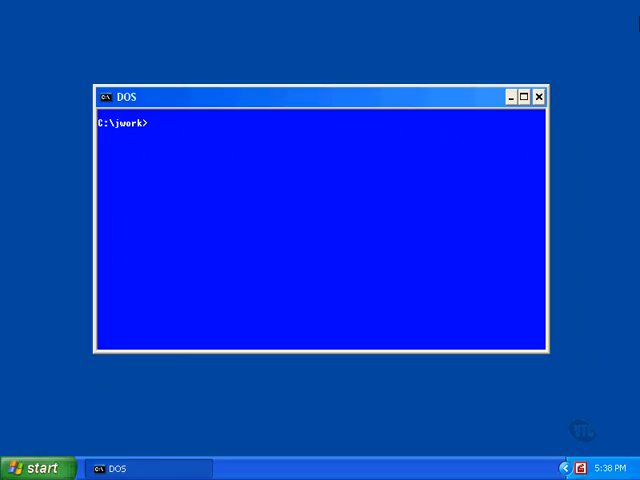
type("vi A")
type("sk.java")
Load Ask.java into vi, showing its AWT imports and the Ask class.
key("Return")
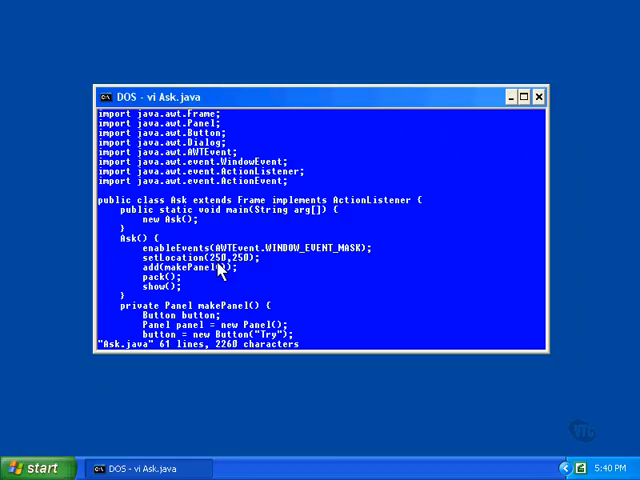
Scroll Ask.java to the makePanel method with its Try, Favorite and Exit buttons.
key("ctrl+e")
key("ctrl+e")
key("ctrl+e")
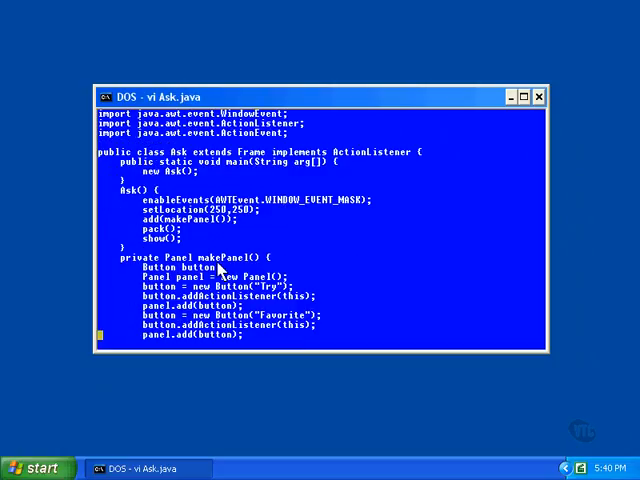
key("ctrl+e")
key("ctrl+e")
key("ctrl+e")
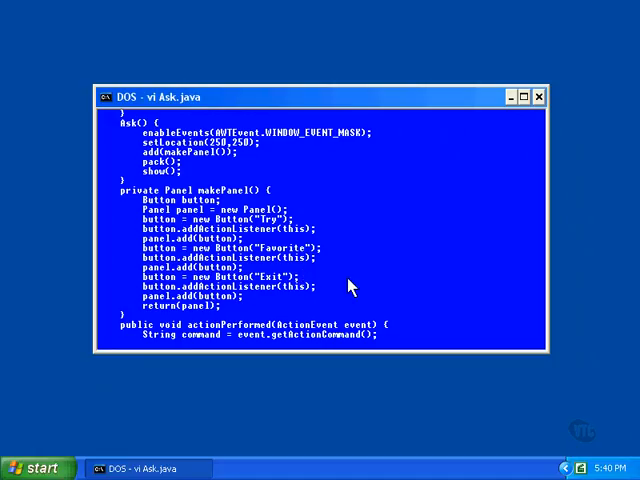
Scroll to the end of Ask.java, revealing the full actionPerformed handlers.
key("Down")
key("Down")
key("Down")
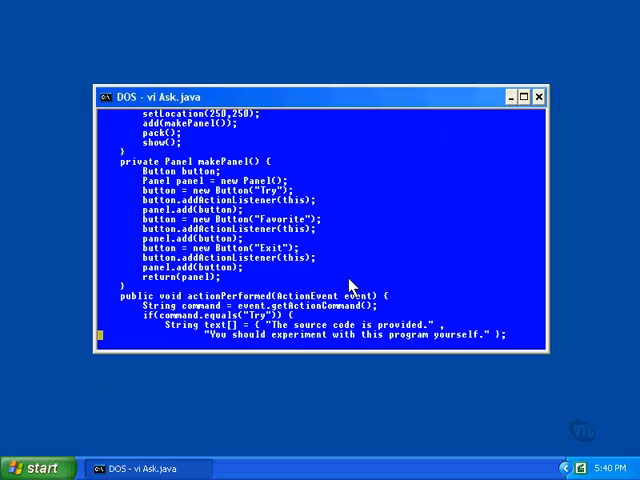
key("Down")
key("Down")
key("Down")
key("Down")
key("Down")
key("Down")
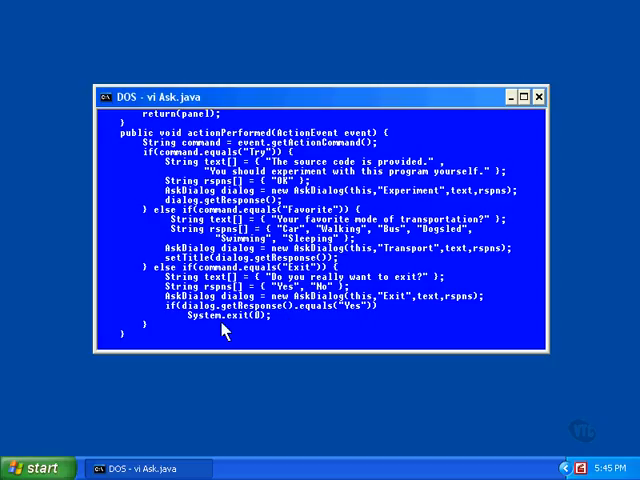
type(":wq")
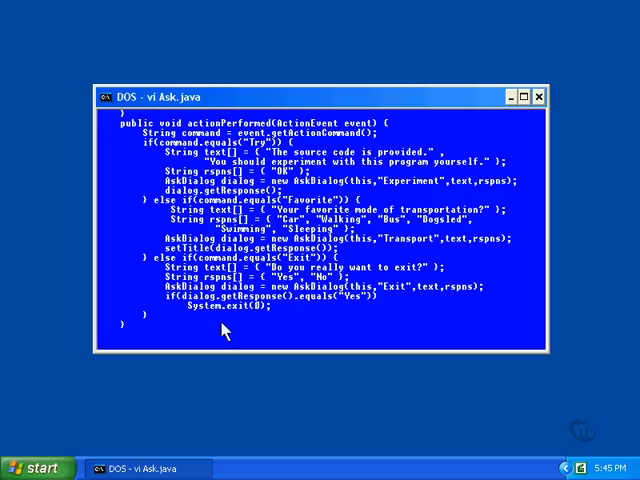
Save Ask.java and exit vi back to the C:\jwork prompt.
key("Return")
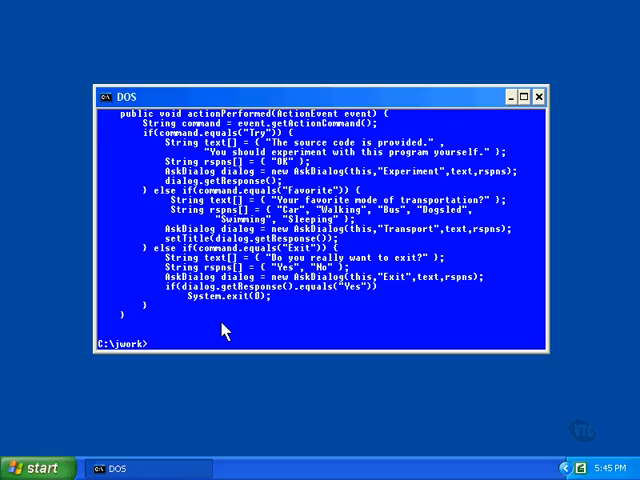
type("vi A")
type("skDialog")
type(".java")
Load AskDialog.java into vi, showing its imports and the AskDialog constructor.
key("Return")
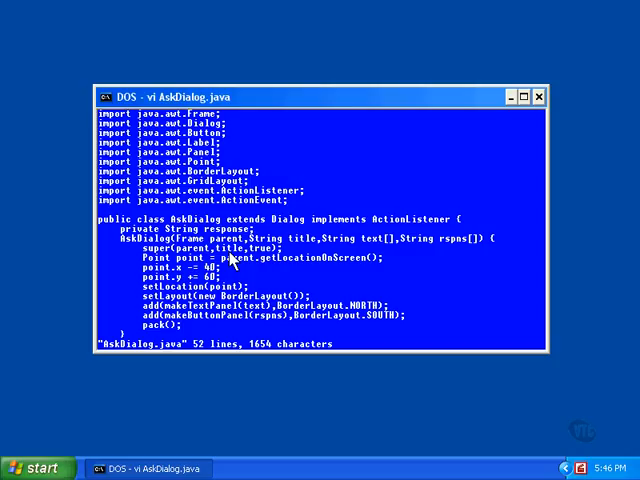
key("H")
Scroll AskDialog.java to its makeTextPanel and makeButtonPanel methods.
key("ctrl+e")
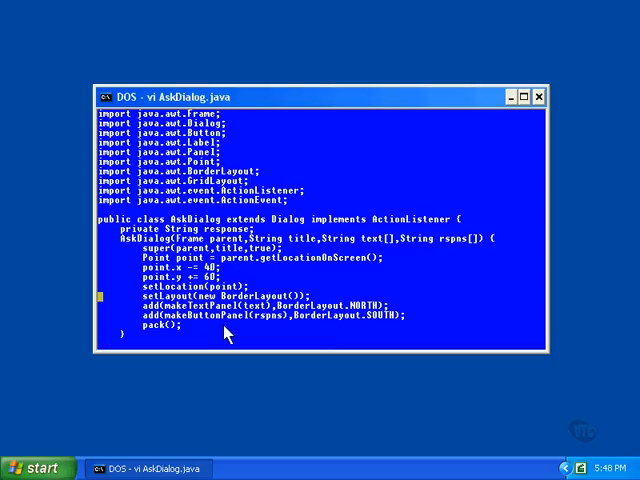
key("ctrl+e")
key("ctrl+e")
key("ctrl+e")
key("ctrl+d")
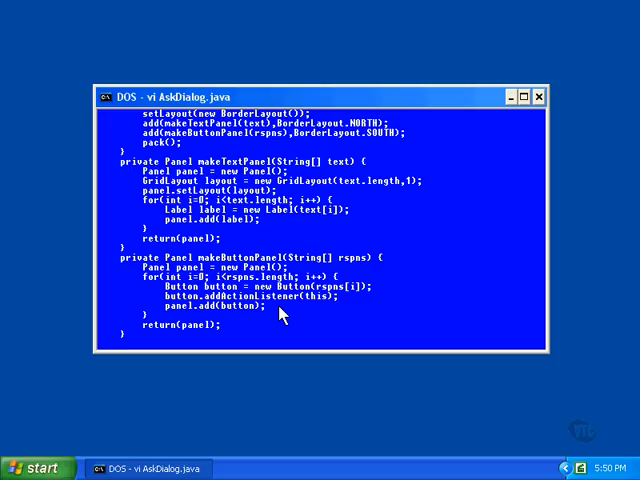
key("Down")
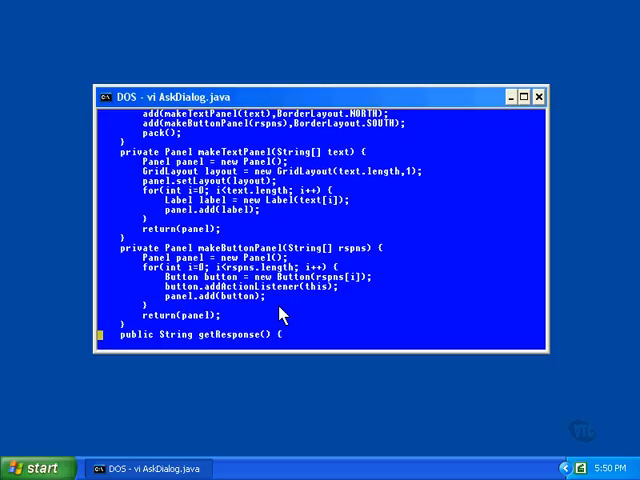
key("Down")
key("Down")
key("Down")
key("Down")
key("Down")
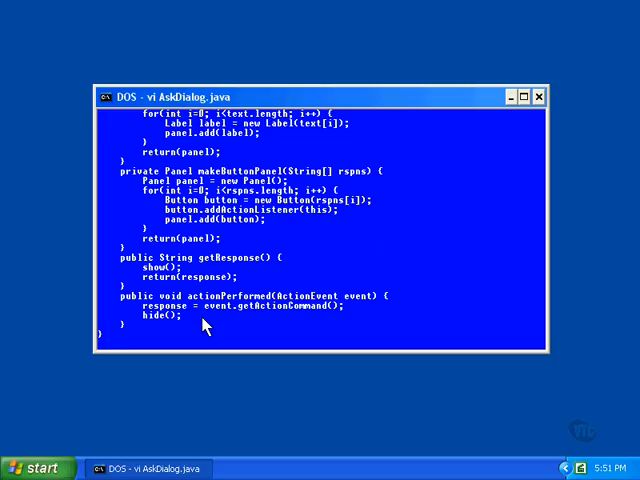
type(":wq")
Save and quit AskDialog.java, then compile everything with javac *.java.
key("Return")
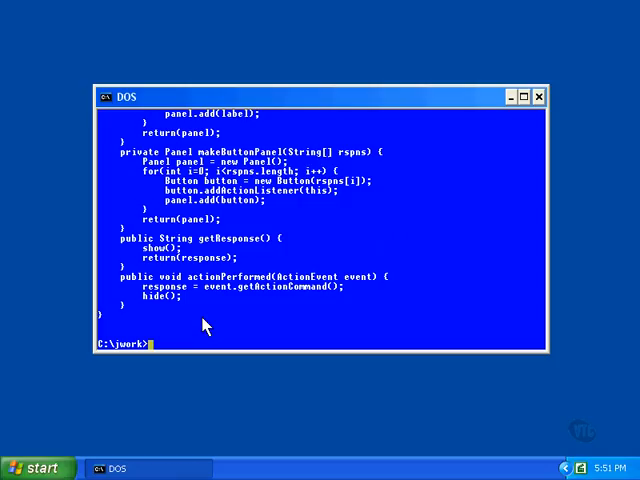
type("javac *.")
type("java")
key("Return")
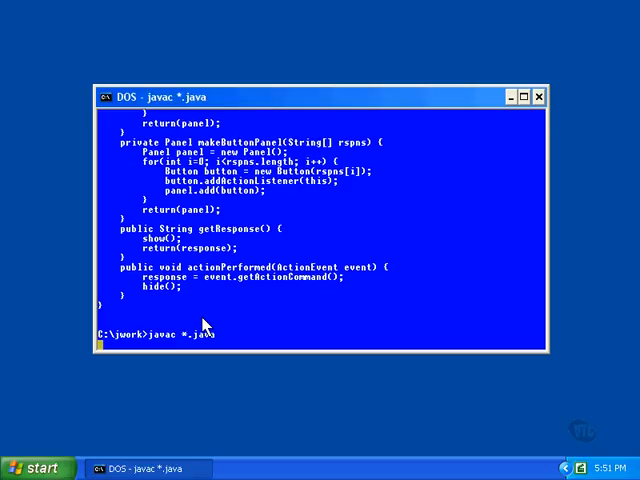
type("j")
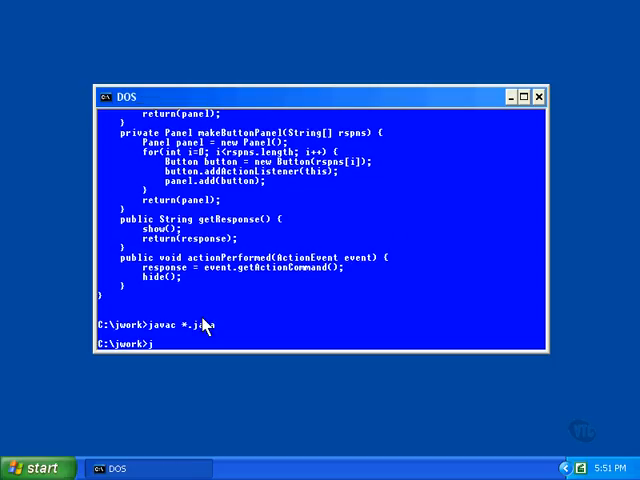
type("ava Ask")
Run java Ask, view the Try button's Experiment message, and move the window top-right.
key("Return")
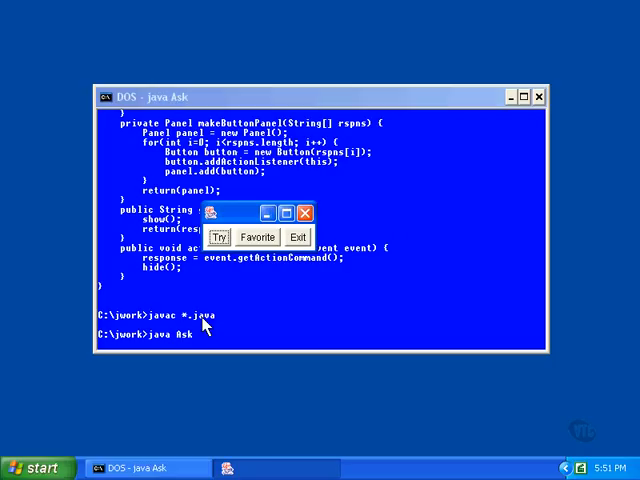
left_click(219, 240)
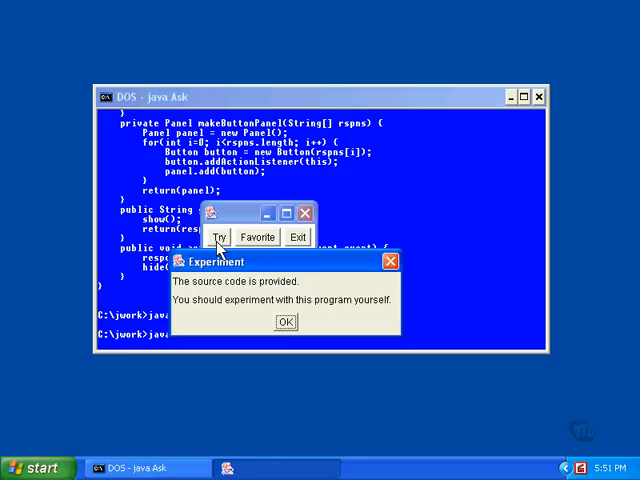
left_click(285, 321)
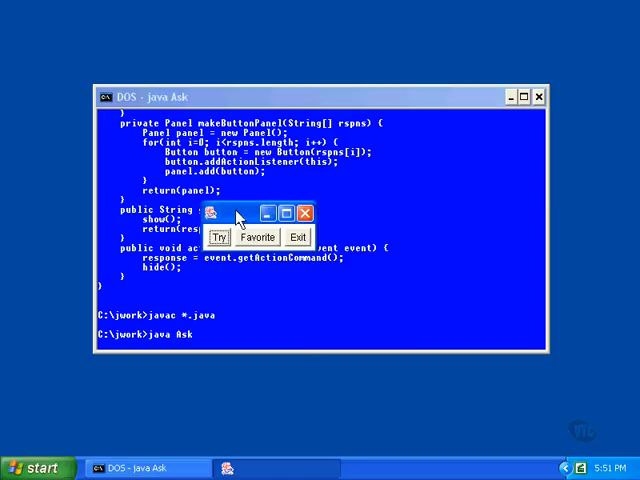
left_click_drag(240, 213, 476, 74)
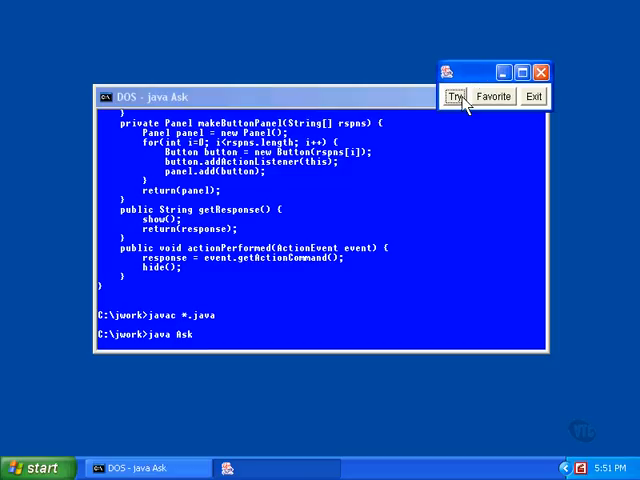
left_click(459, 98)
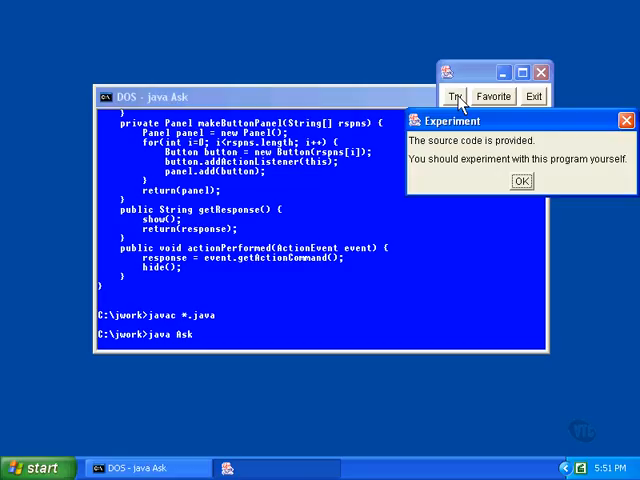
Dismiss the Experiment message and show it once more from the Ask window.
left_click(521, 181)
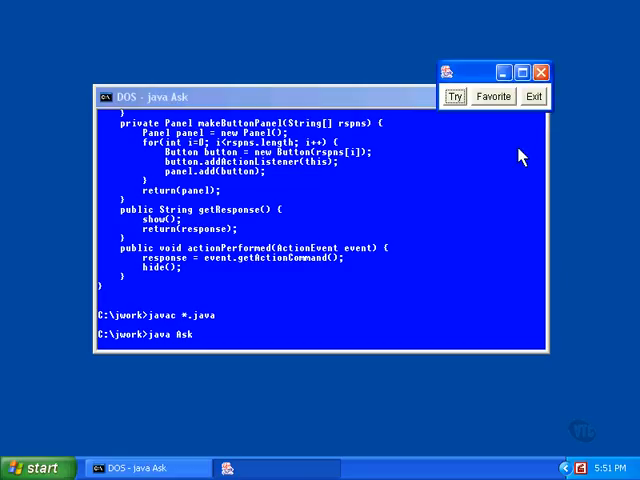
left_click(364, 87)
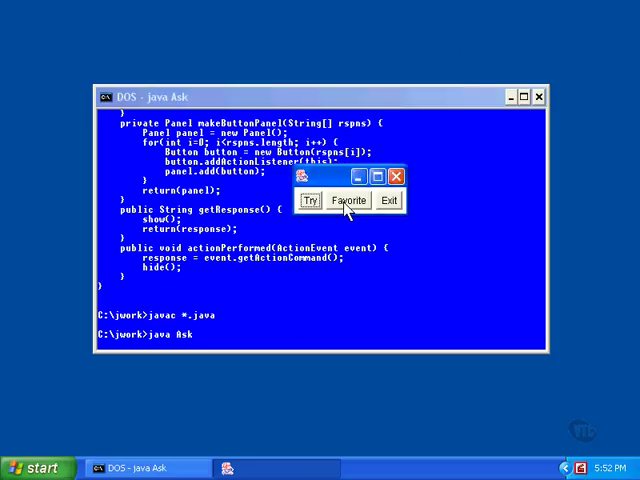
Answer Favorite with Dogsled, Car, then Swimming, retitling the Ask window each time.
left_click(348, 201)
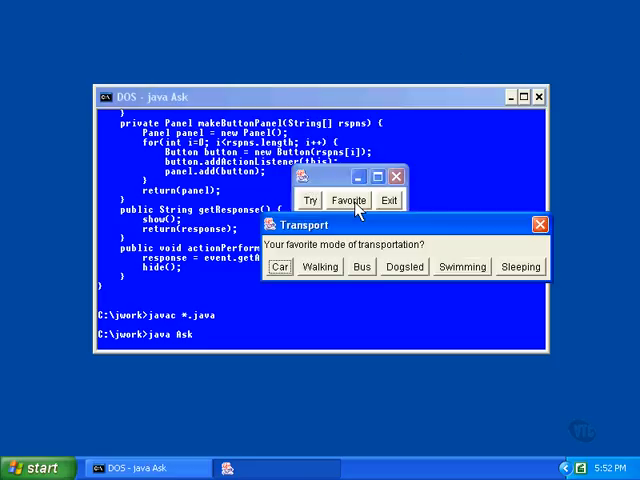
left_click(405, 267)
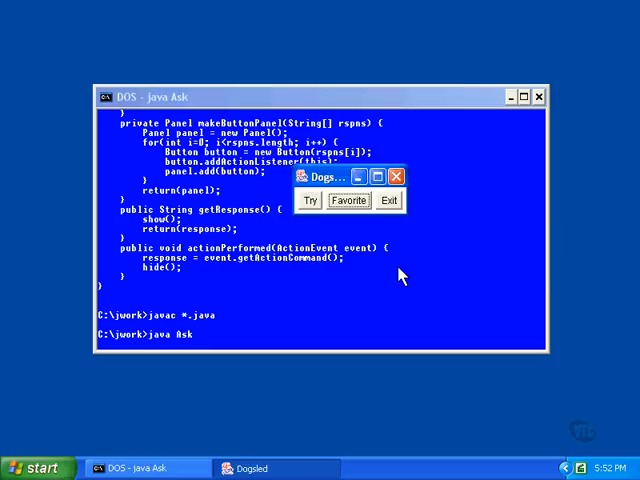
left_click(348, 201)
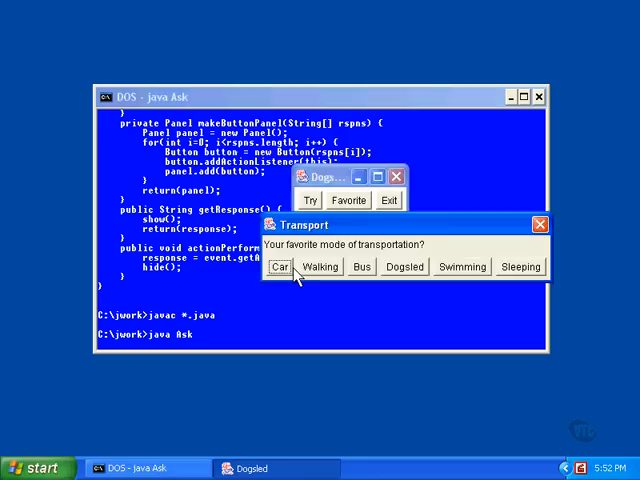
left_click(281, 267)
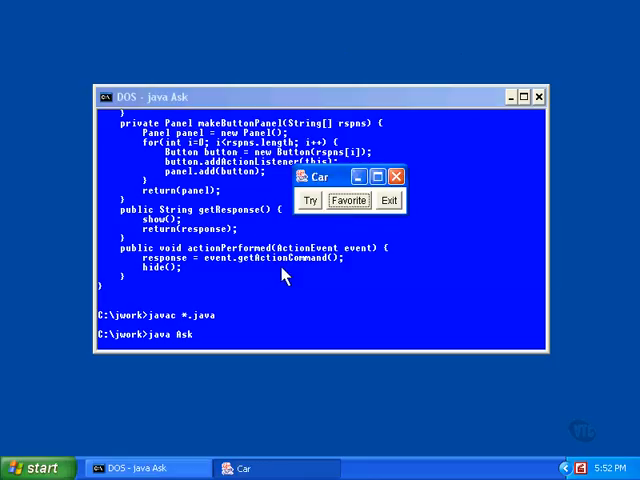
left_click(348, 200)
left_click(460, 267)
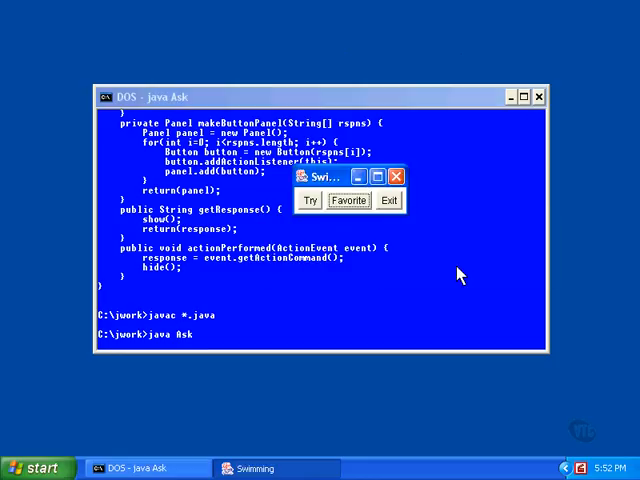